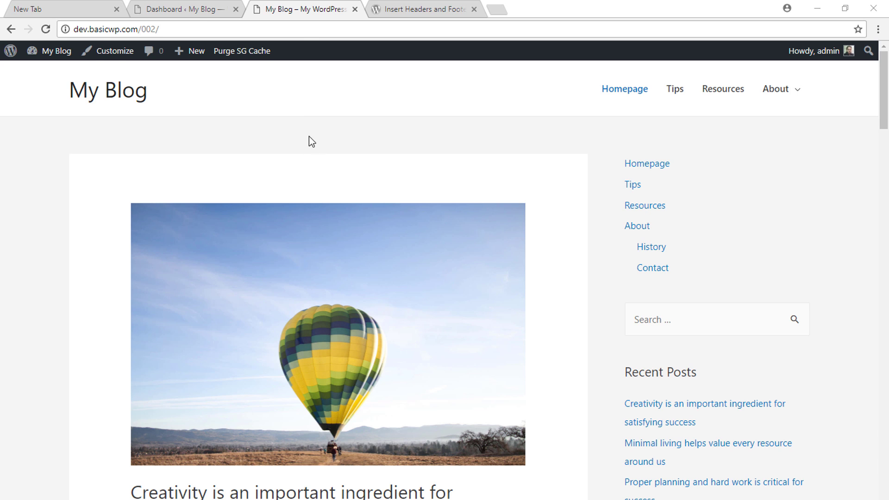
# Step: Activate the Advanced Hooks addon from the Addons list under Appearance > Astra
pyautogui.click(195, 13)
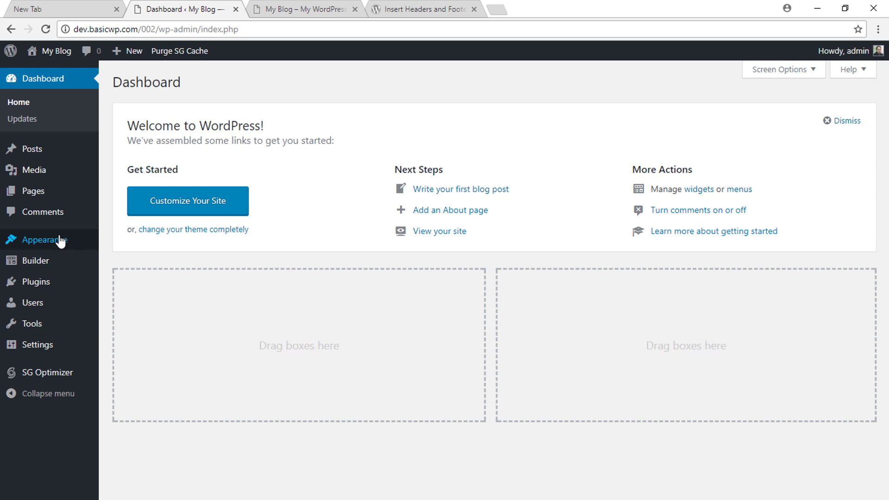
pyautogui.moveTo(60, 241)
pyautogui.click(132, 309)
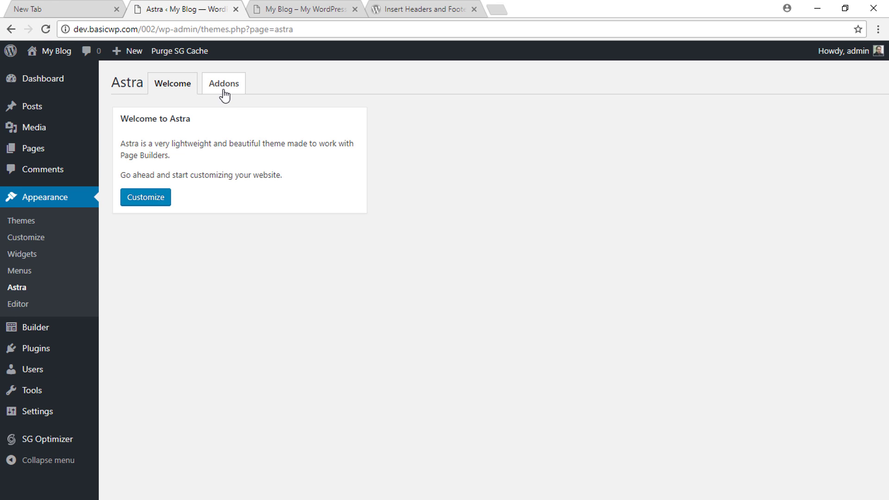
pyautogui.click(222, 92)
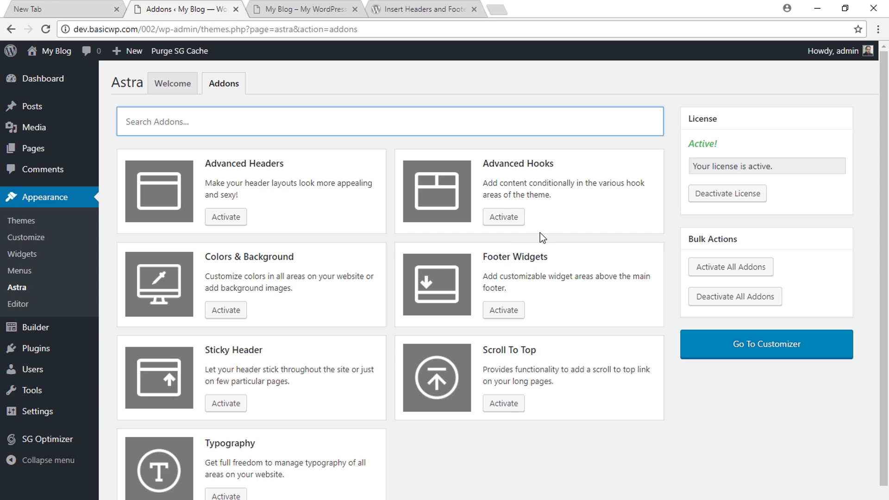
pyautogui.click(510, 222)
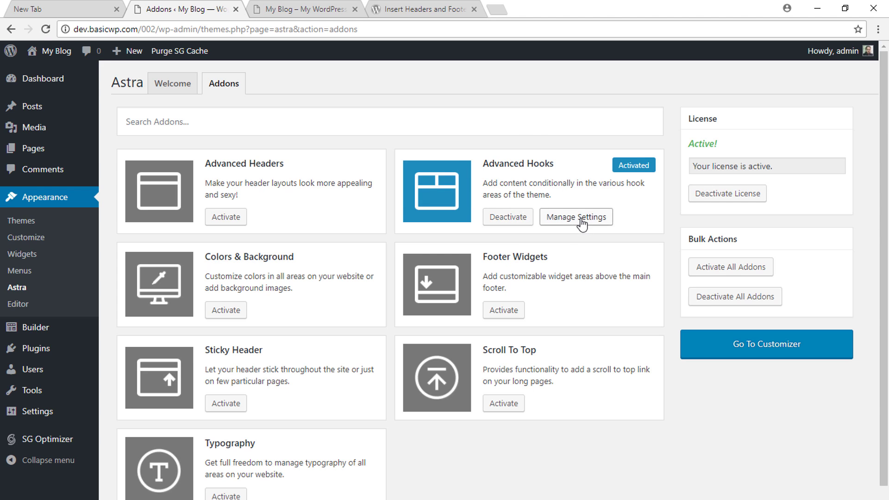
# Step: Create a new advanced hook titled 'Google Analytics Code'
pyautogui.click(582, 224)
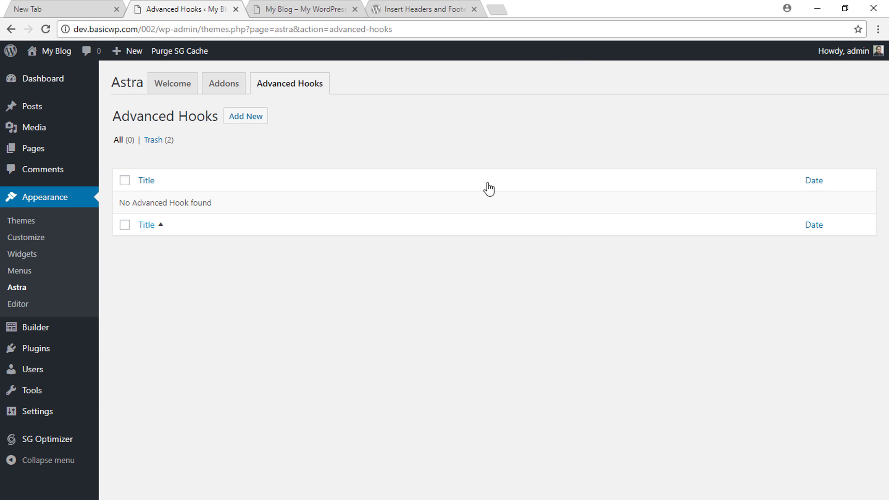
pyautogui.click(252, 123)
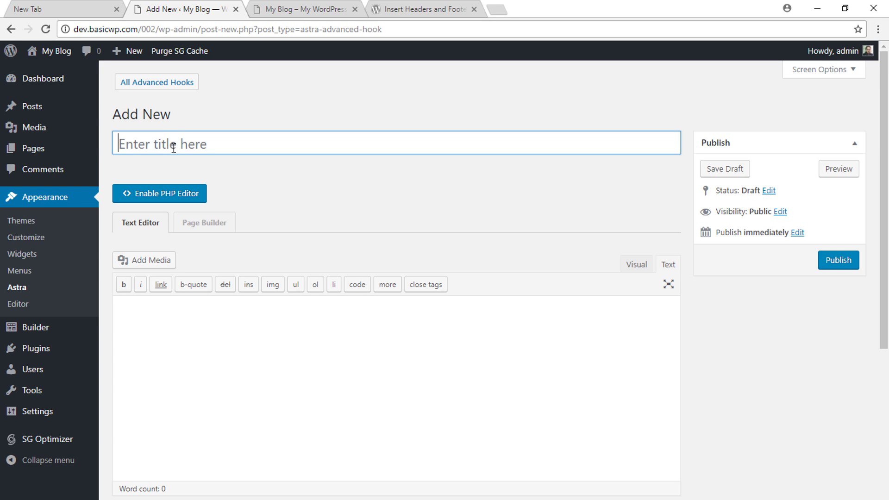
pyautogui.write('Google A')
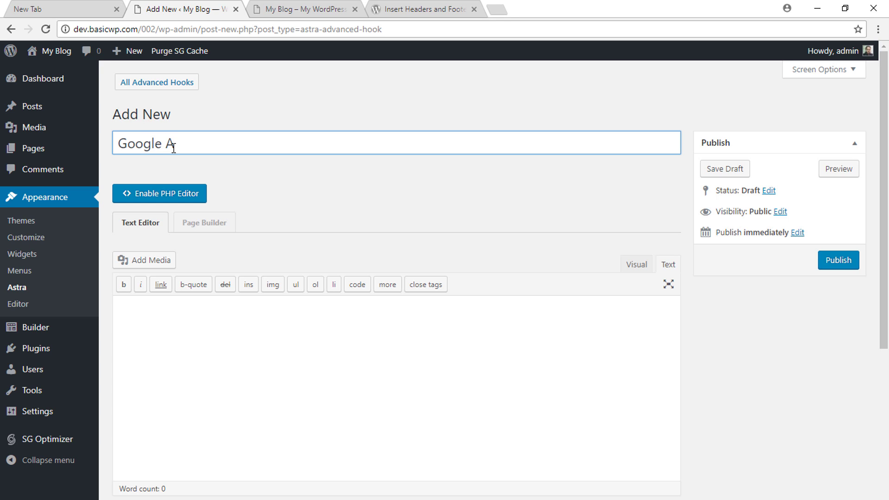
pyautogui.write('nalytics Code')
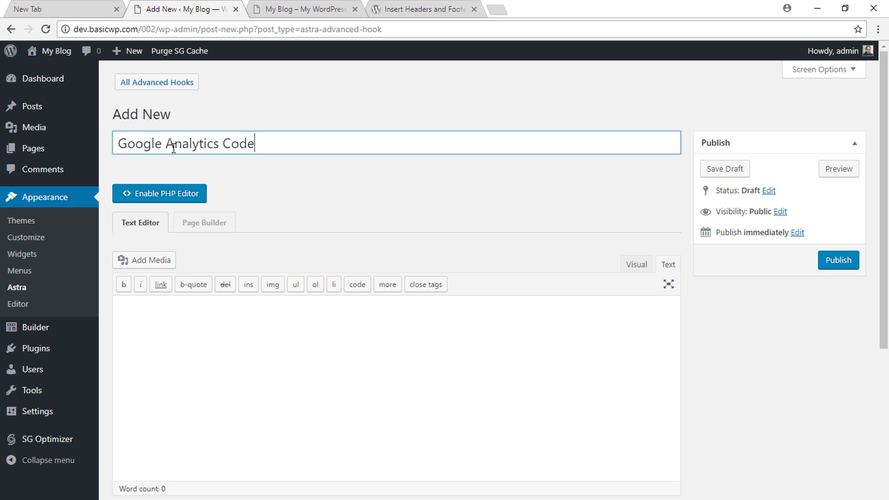
# Step: Switch the hook to the PHP code editor and paste in the Google Analytics script
pyautogui.click(181, 200)
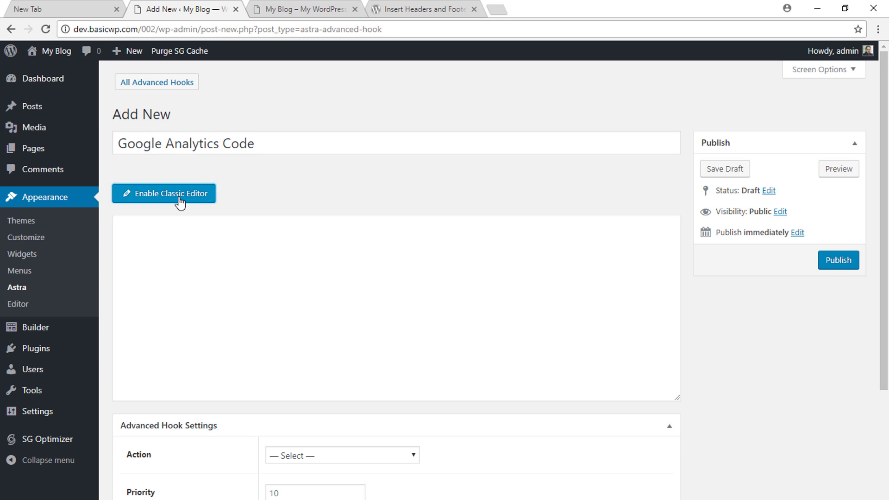
pyautogui.rightClick(185, 226)
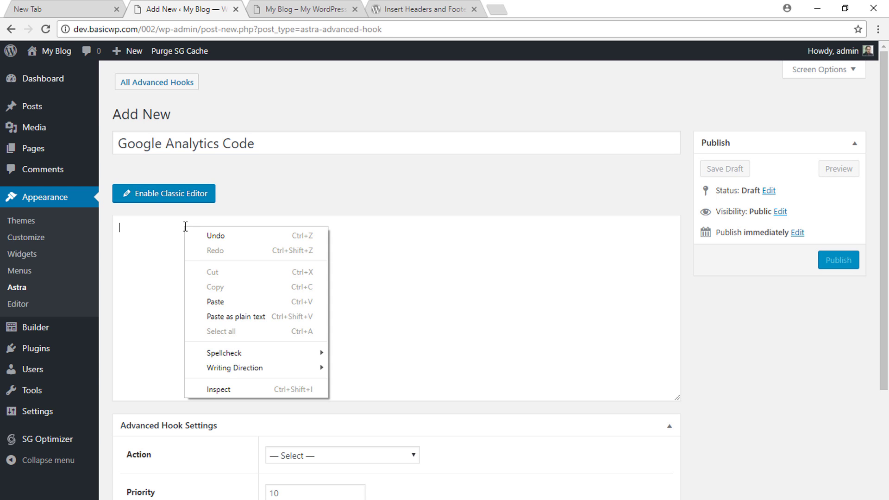
pyautogui.click(215, 302)
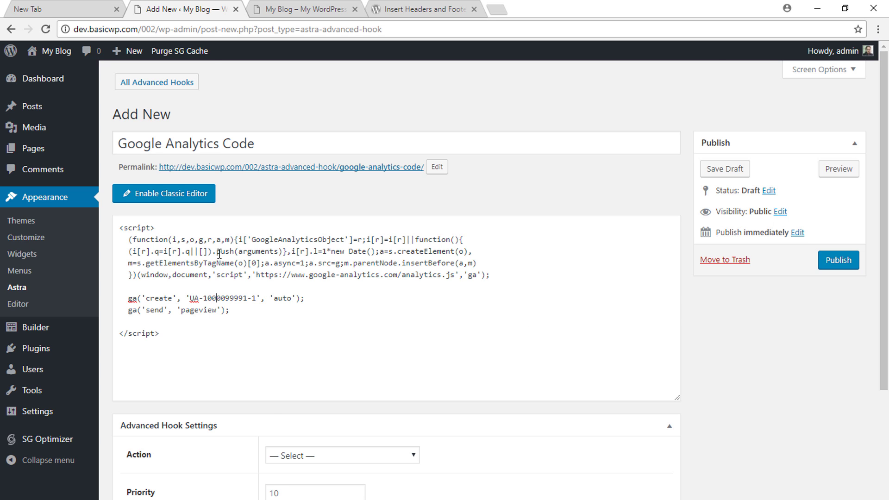
pyautogui.scroll(-2, 413, 246)
# Step: Set the hook's location to wp_head
pyautogui.scroll(-2, 278, 332)
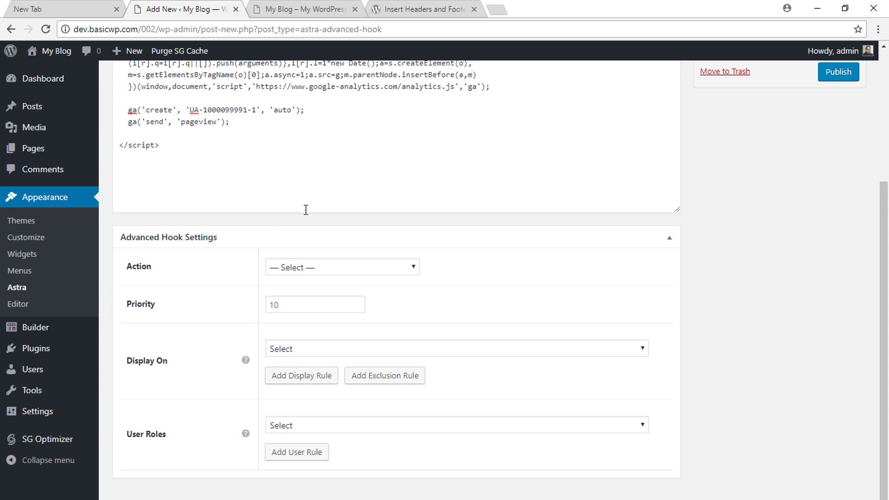
pyautogui.scroll(4, 305, 210)
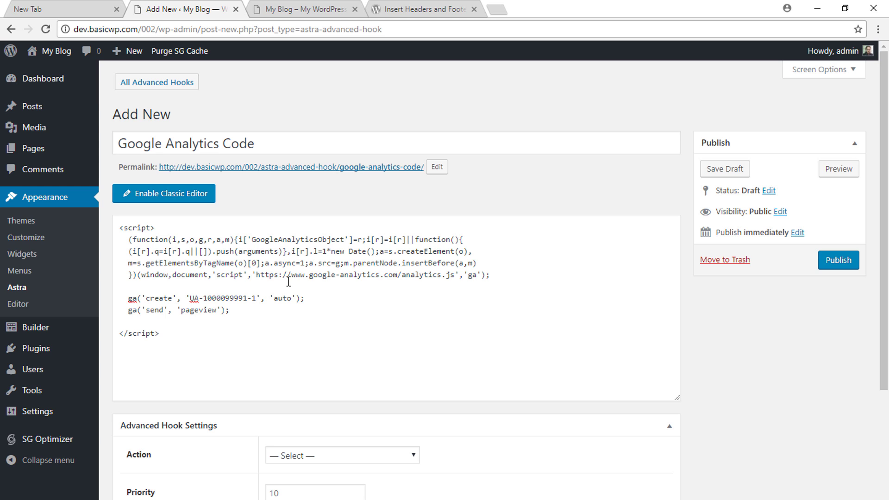
pyautogui.scroll(-4, 289, 301)
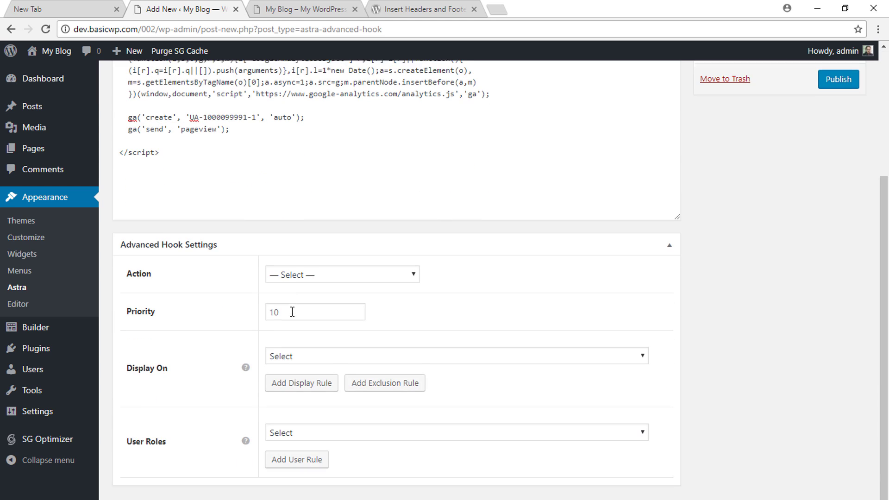
pyautogui.click(313, 270)
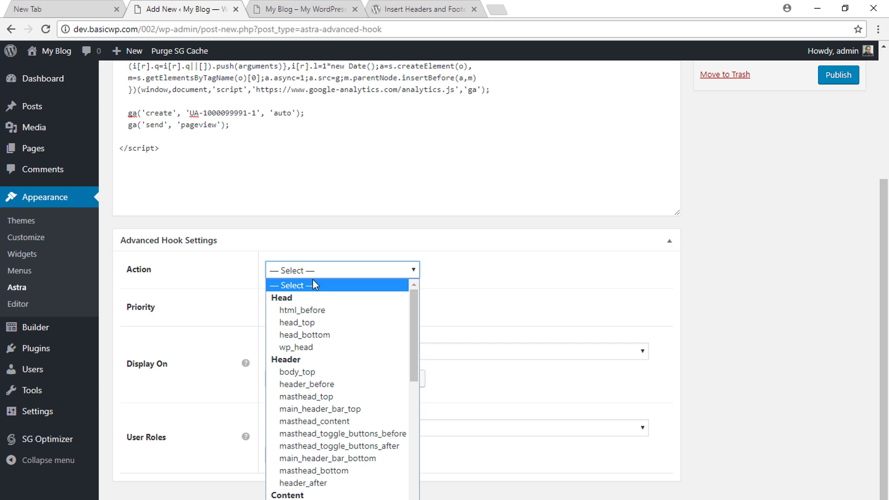
pyautogui.click(295, 348)
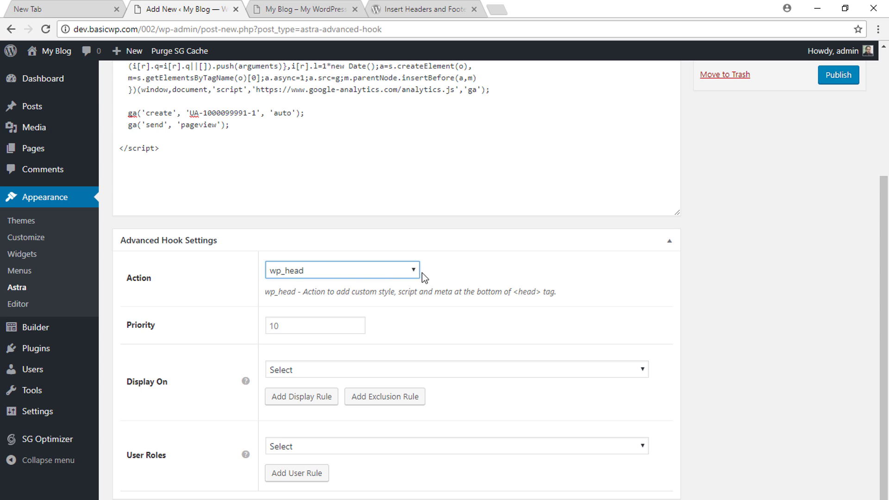
# Step: Display the hook on the Entire Website, publish it, and go to the My Blog homepage
pyautogui.scroll(-1, 188, 364)
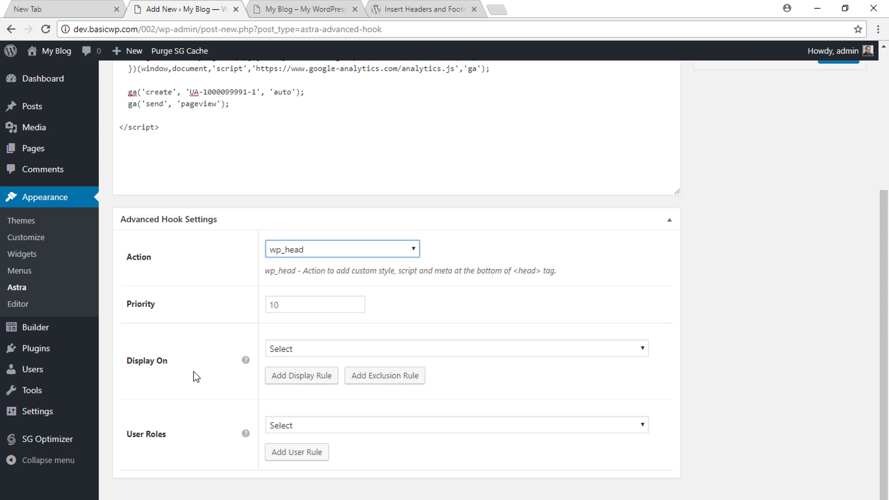
pyautogui.click(482, 354)
pyautogui.click(279, 124)
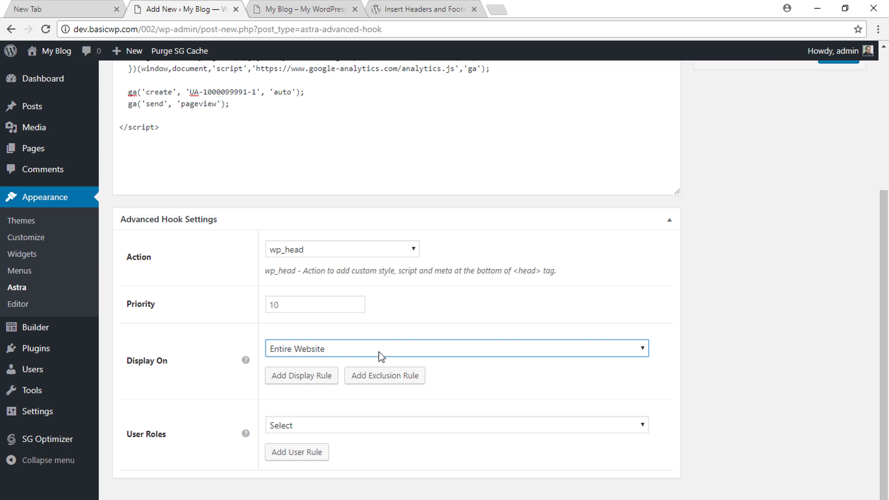
pyautogui.scroll(5, 824, 307)
pyautogui.click(836, 261)
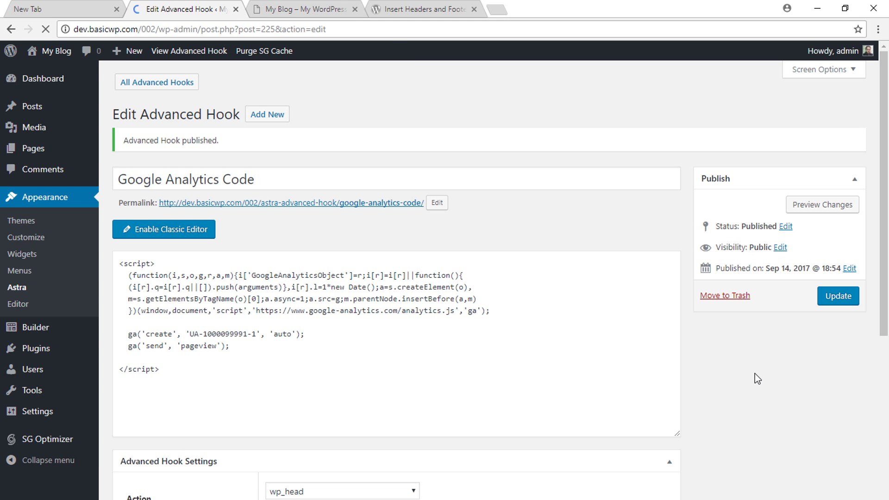
pyautogui.click(301, 3)
# Step: Purge the SG cache and view the homepage's page source
pyautogui.click(248, 57)
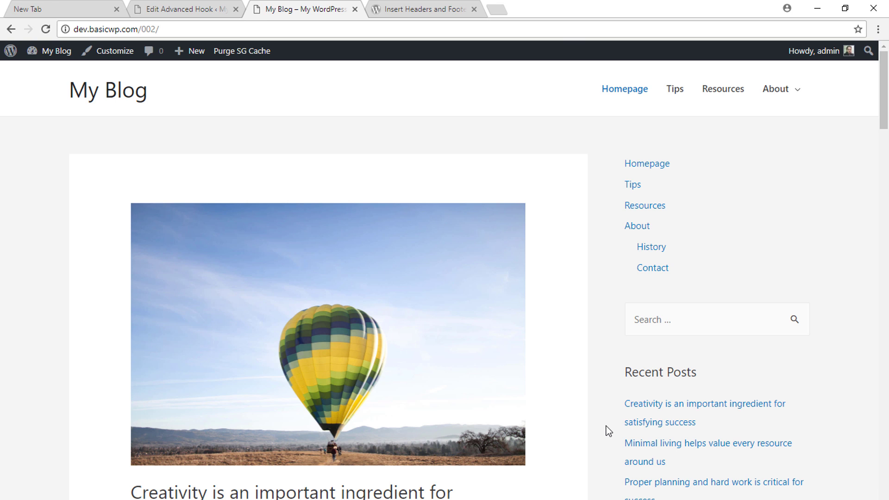
pyautogui.rightClick(572, 418)
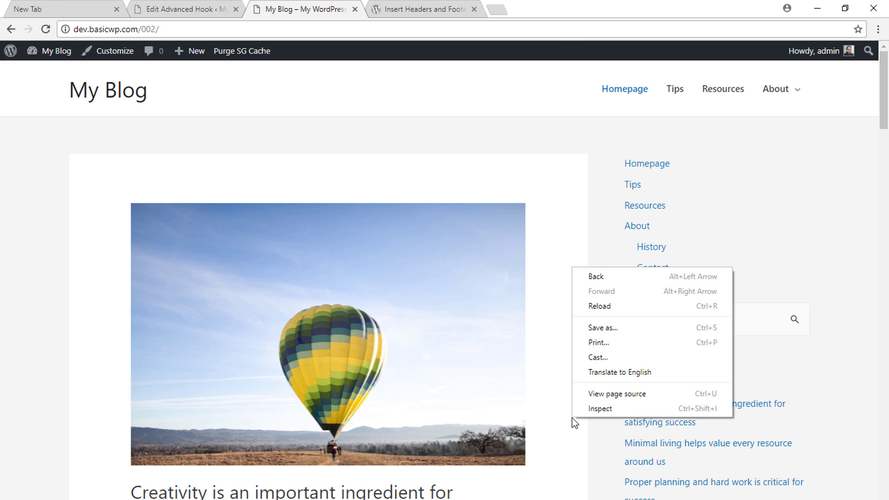
pyautogui.click(597, 394)
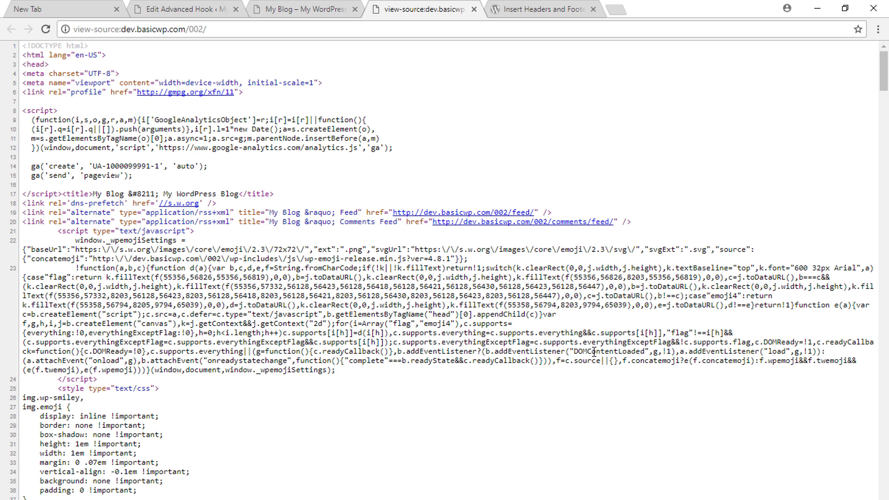
# Step: Search the source for 'head>' and select the Google Analytics script block
pyautogui.hotkey('ctrl', 'f')
pyautogui.write('head>')
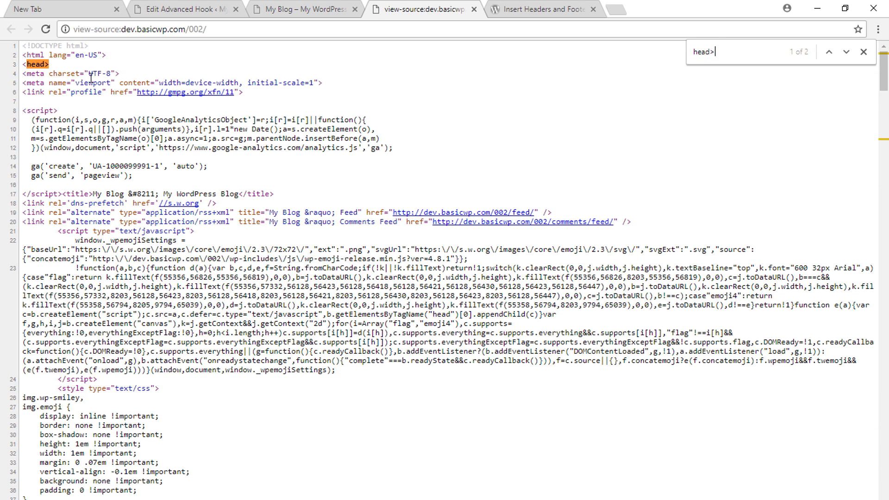
pyautogui.scroll(-4, 146, 275)
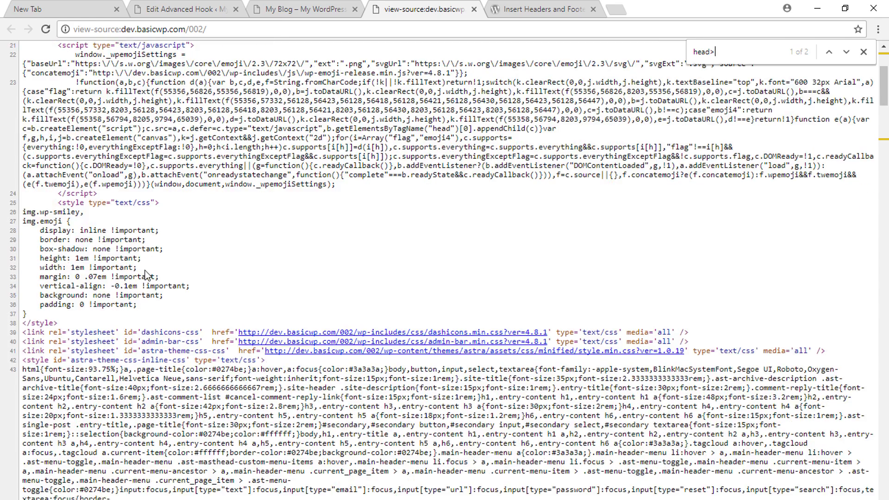
pyautogui.scroll(-5, 147, 274)
pyautogui.scroll(10, 168, 260)
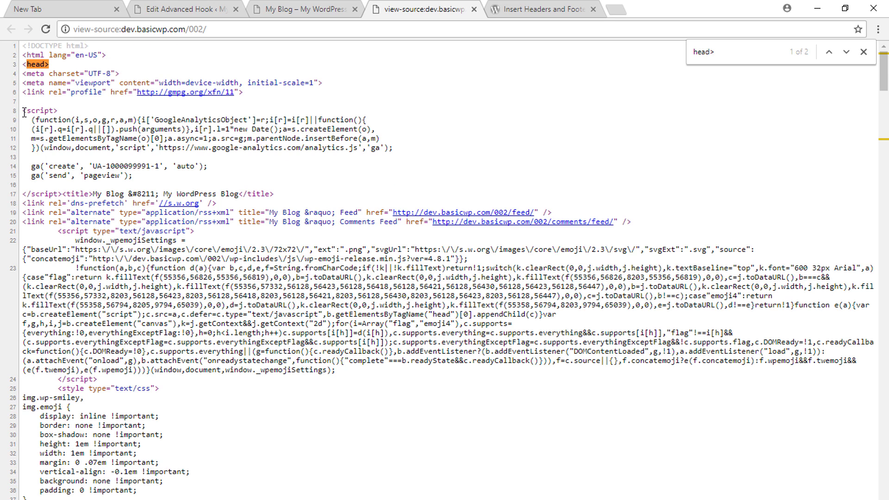
pyautogui.moveTo(24, 112); pyautogui.dragTo(66, 193)
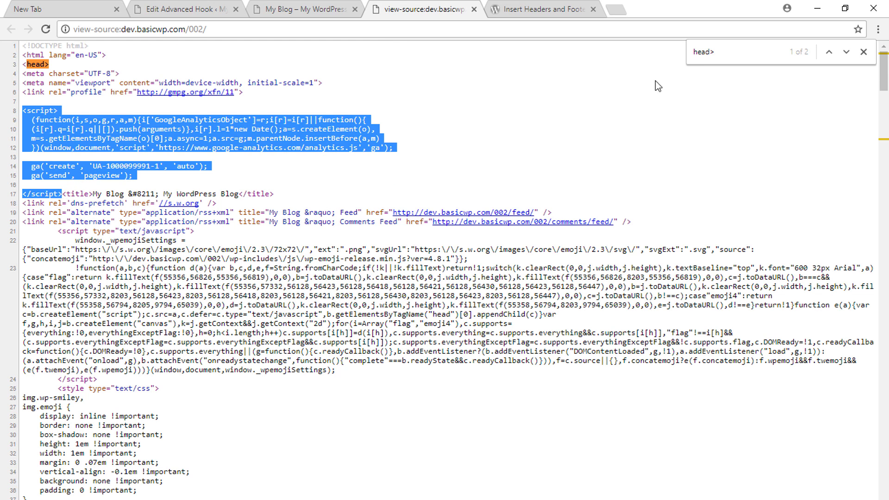
# Step: Change the search to '/head>' to confirm the script sits inside the head section
pyautogui.click(694, 52)
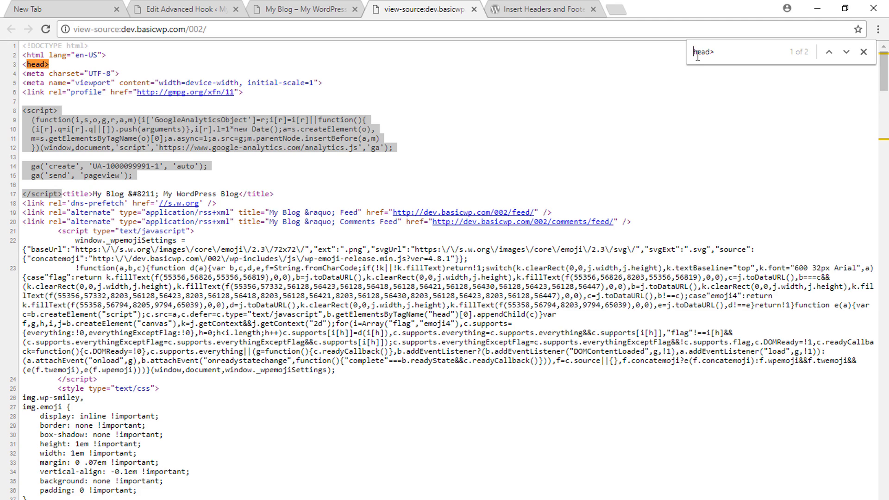
pyautogui.write('/')
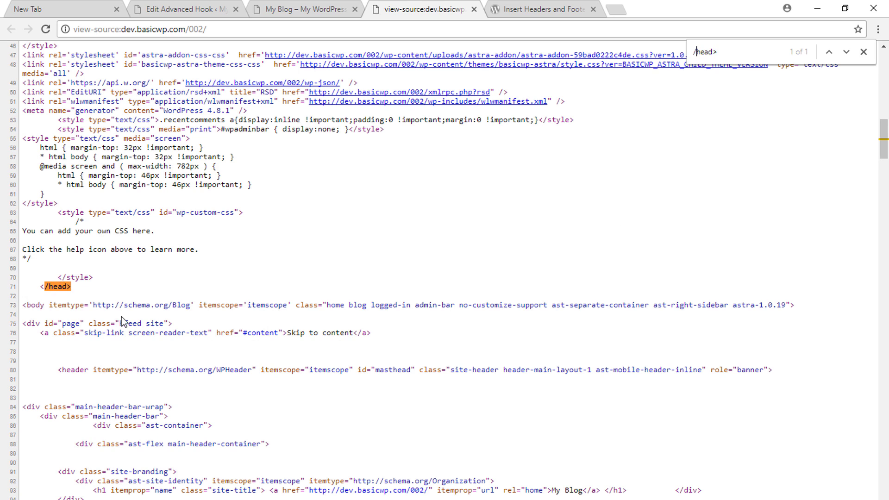
pyautogui.scroll(15, 123, 320)
pyautogui.scroll(3, 124, 316)
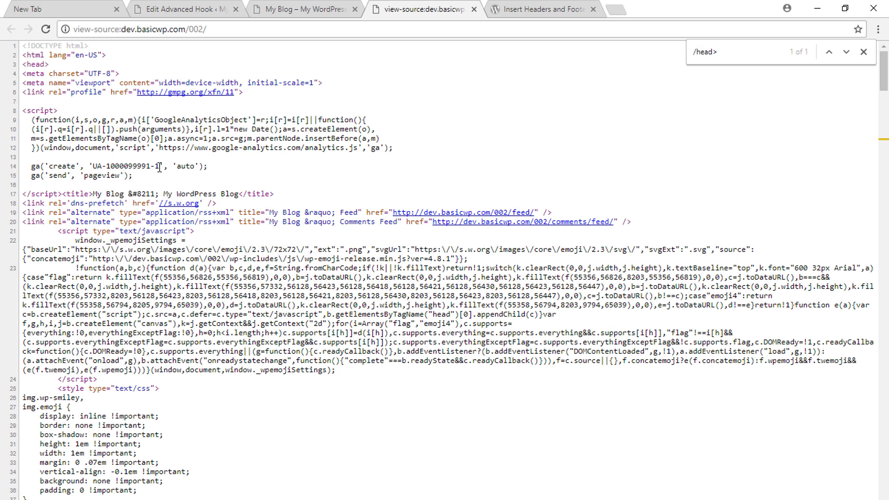
pyautogui.click(299, 9)
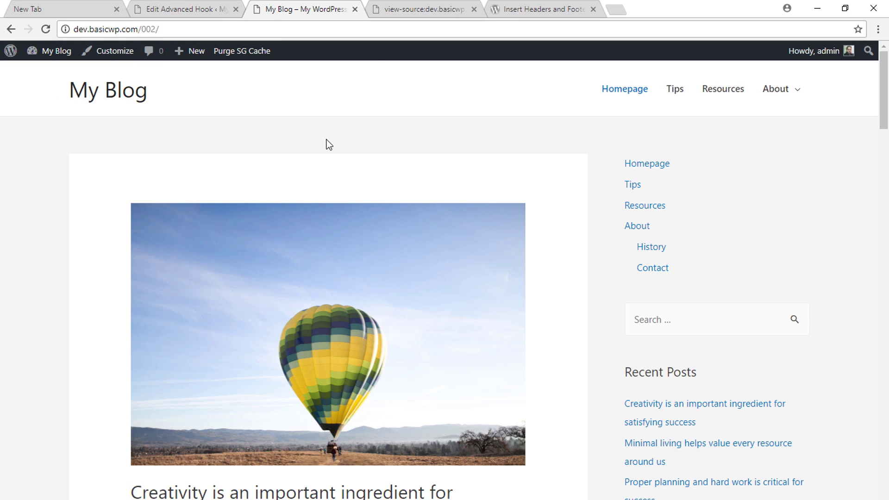
pyautogui.click(402, 14)
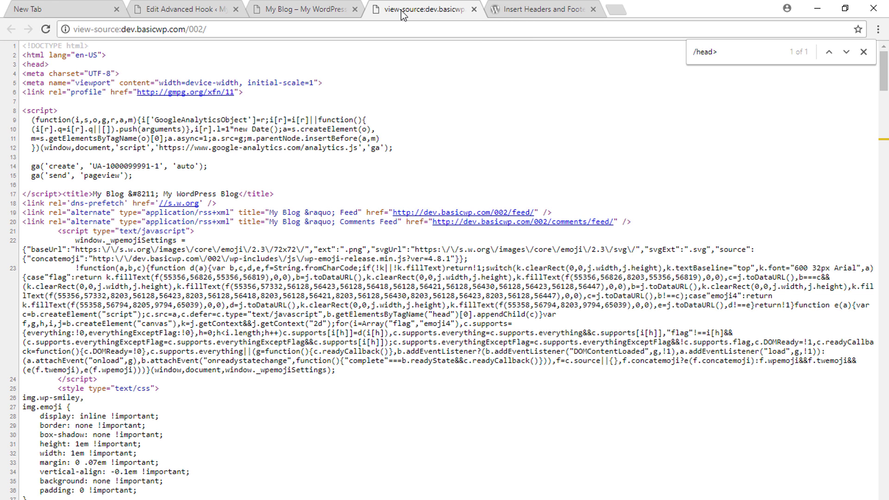
pyautogui.click(536, 9)
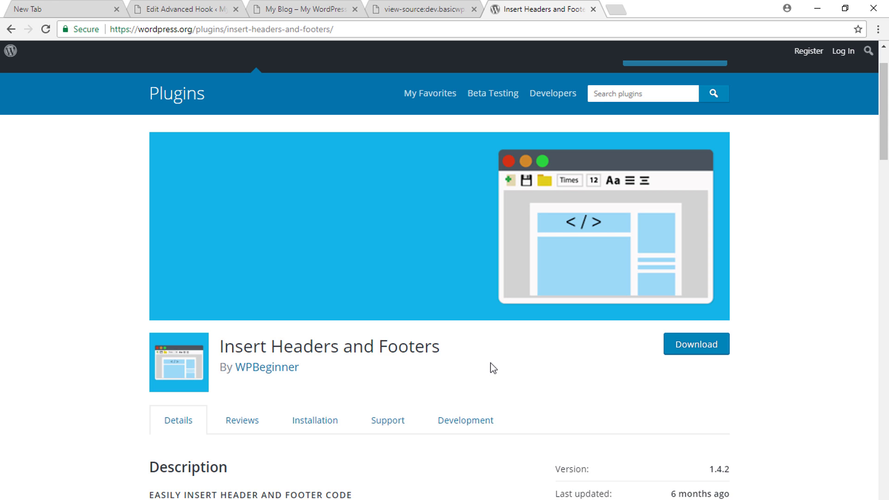
# Step: Scroll the Insert Headers and Footers page to its Settings screenshot with header and footer script fields
pyautogui.scroll(-10, 398, 404)
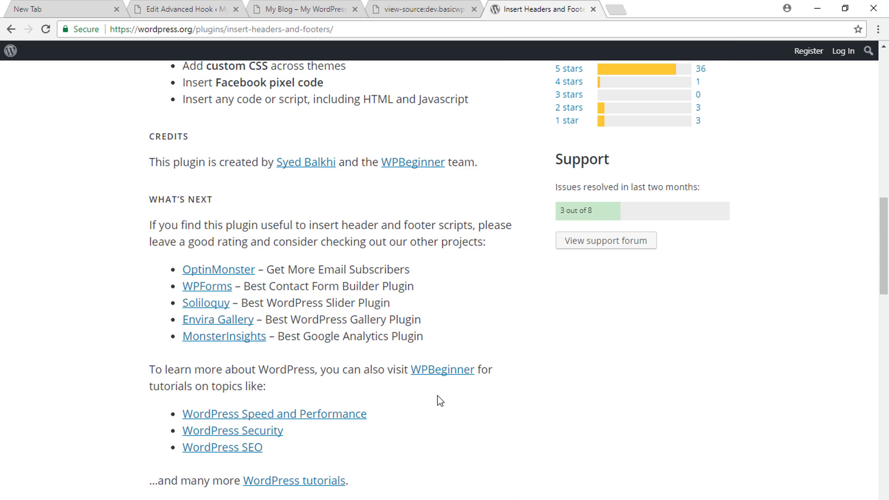
pyautogui.scroll(-12, 445, 391)
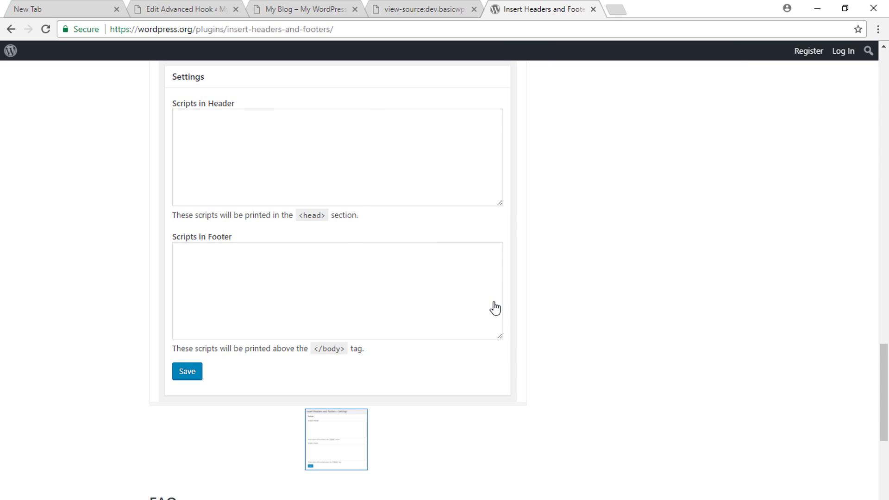
pyautogui.scroll(1, 495, 308)
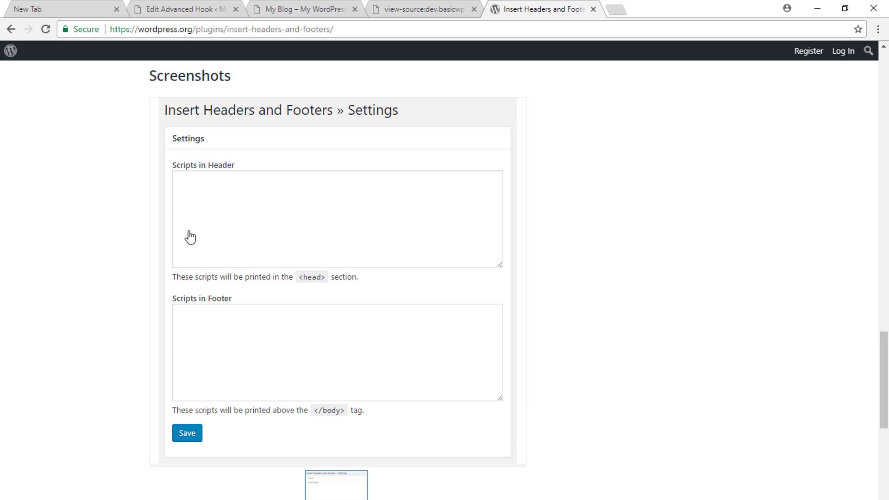